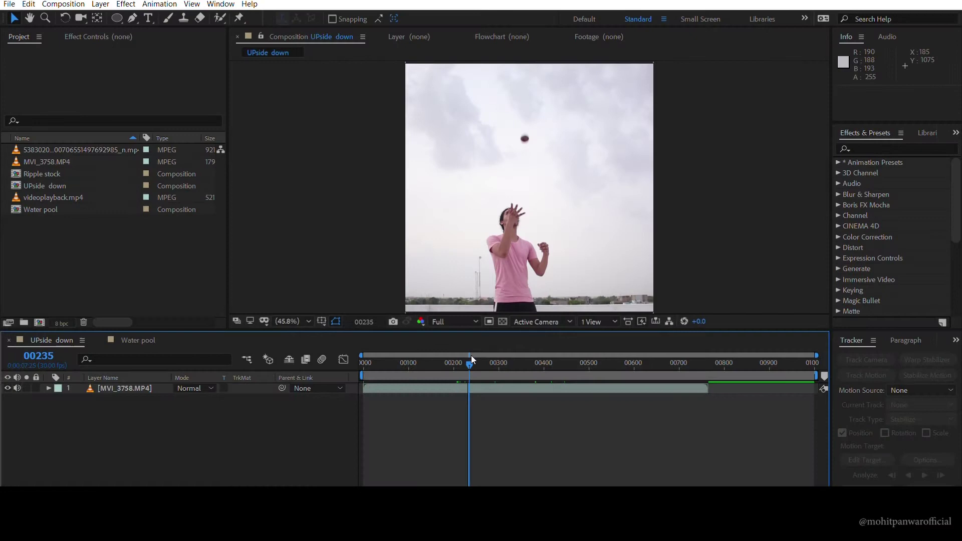
Step: Scrub the UPside down timeline to the frame where the ball is high above the man
mouse_move(468, 362)
mouse_down()
mouse_move(553, 368)
mouse_move(541, 361)
mouse_up()
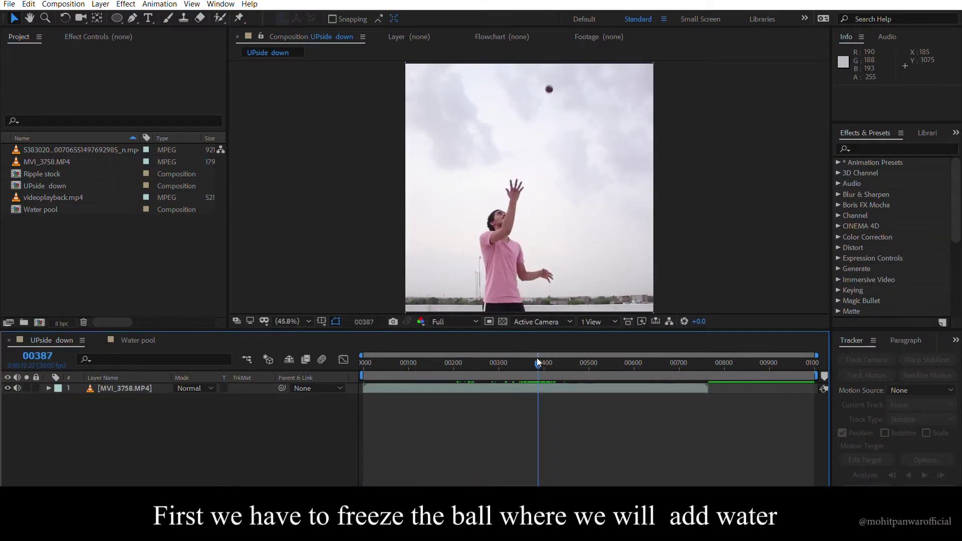
Step: Duplicate the footage layer to create the frozen Ball layer
key(ctrl+a)
key(ctrl+d)
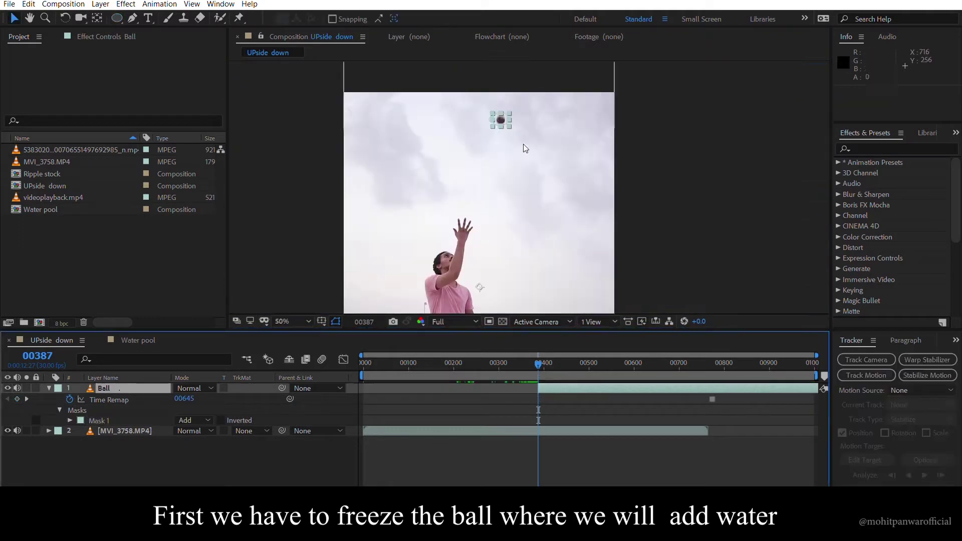
click(524, 148)
Step: Duplicate the original footage, split it where the ball returns, and move the Clean 2 copy to the top
drag(506, 358, 584, 362)
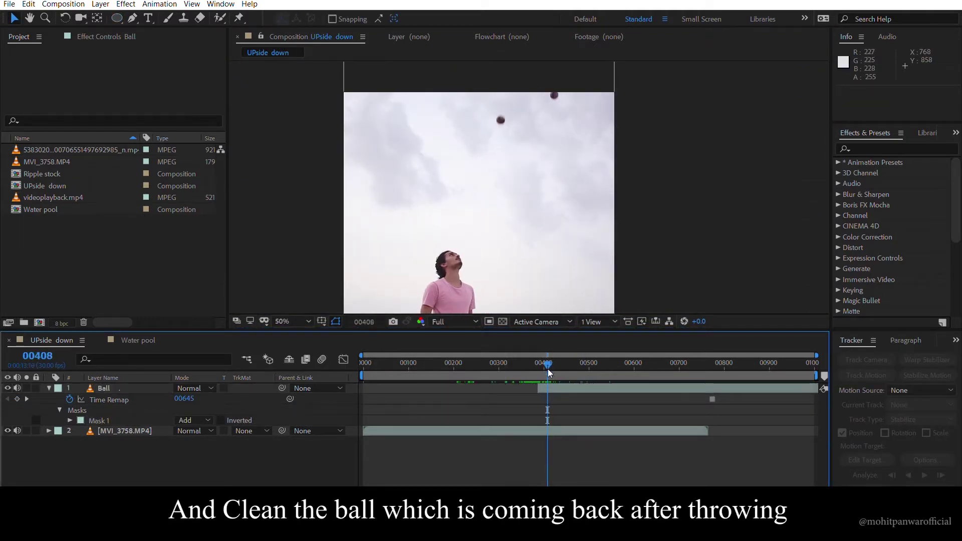
click(571, 431)
key(ctrl+d)
key(ctrl+shift+d)
key(Delete)
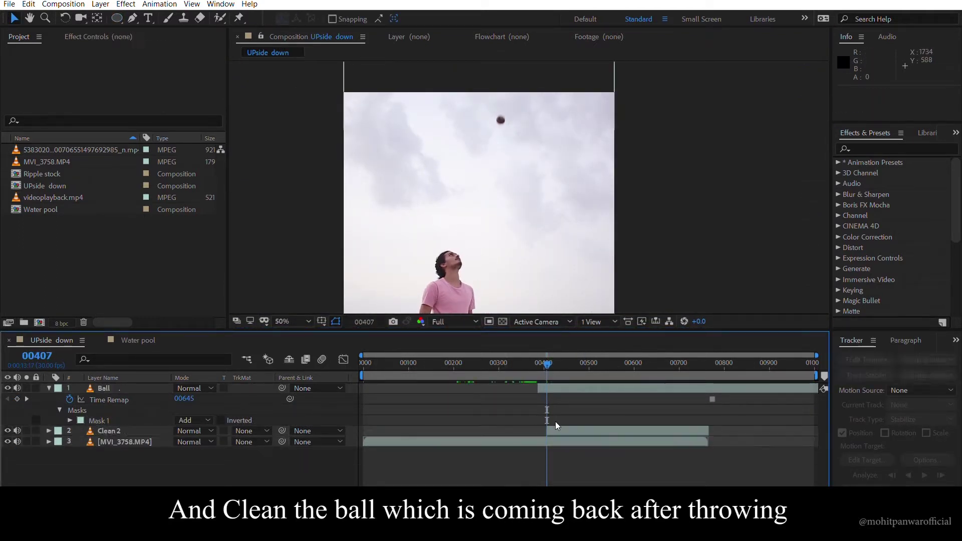
key(ctrl+shift+])
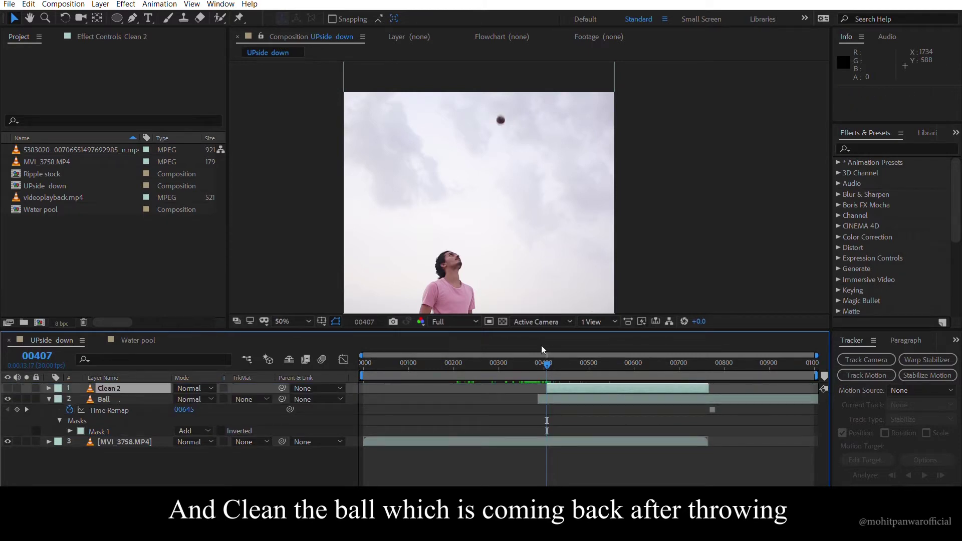
drag(541, 350, 549, 350)
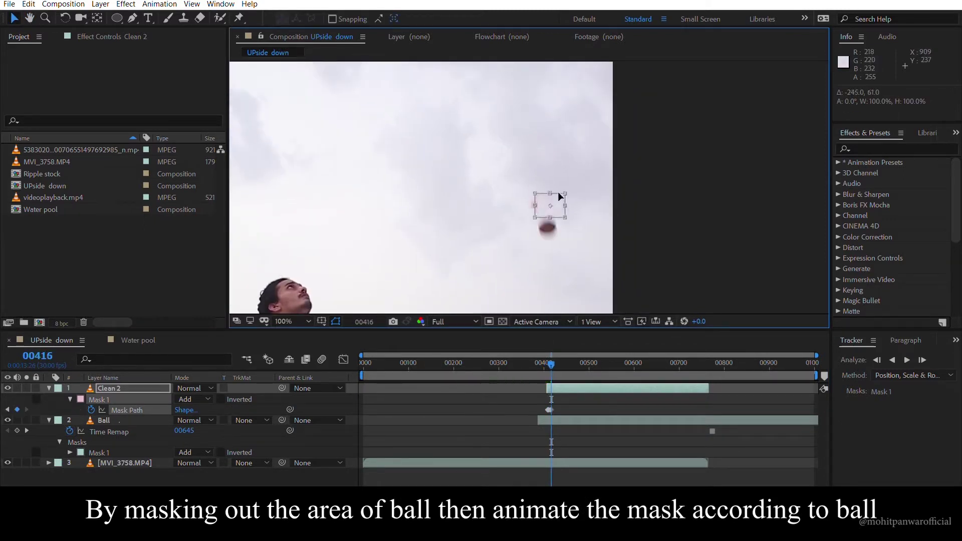
Step: Move the Clean 2 mask onto the falling ball, then collapse all layer properties
drag(563, 169, 541, 118)
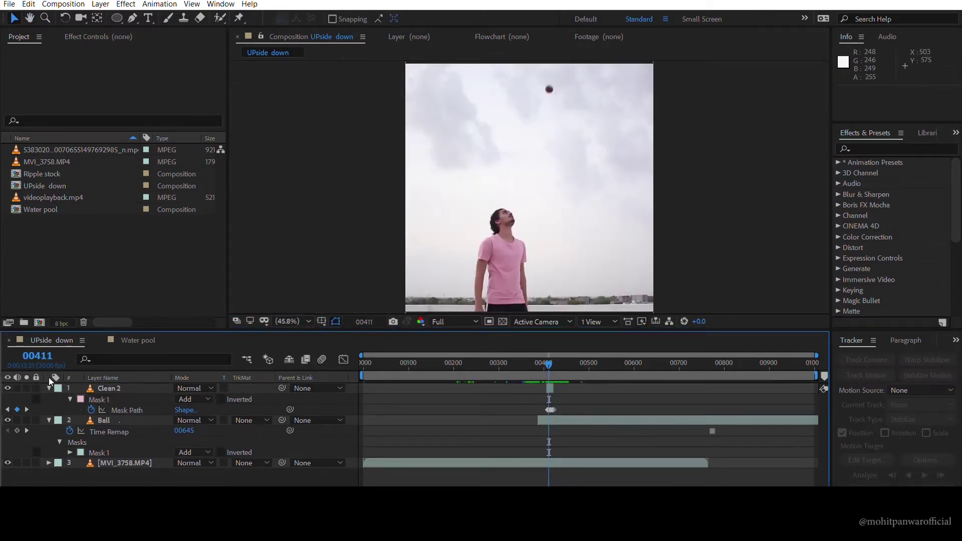
key(ctrl+grave)
Step: Add Water pool below all layers and create a new Displacement map solid on top
drag(41, 209, 547, 388)
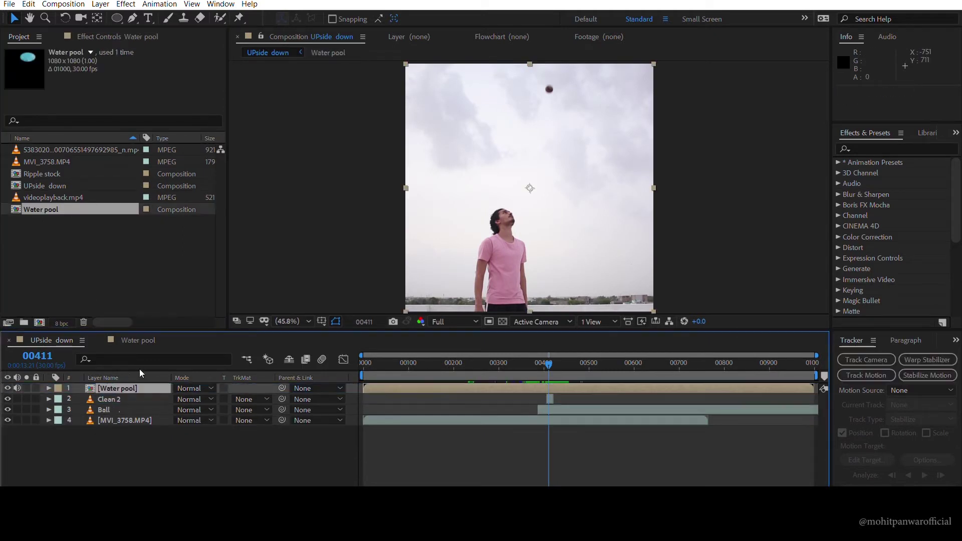
double_click(561, 388)
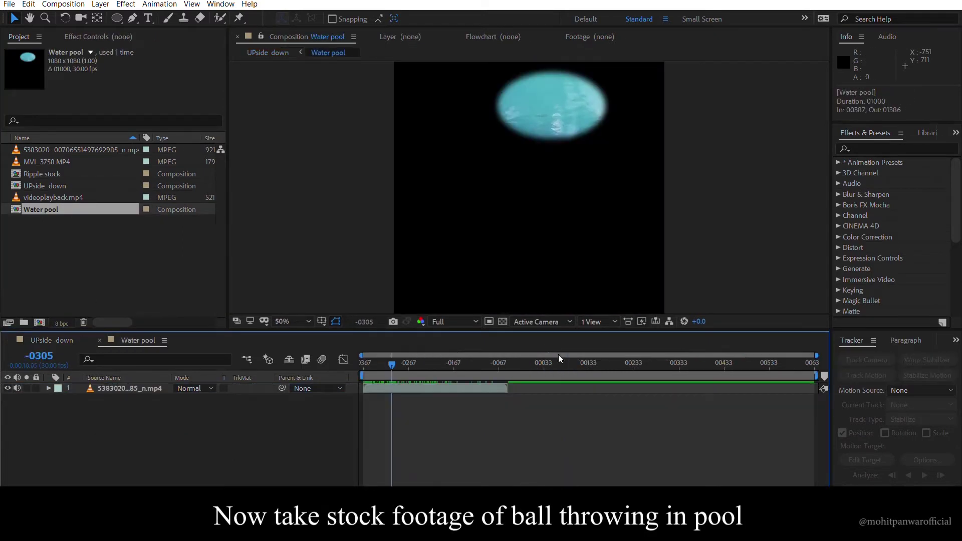
click(52, 340)
drag(118, 389, 118, 424)
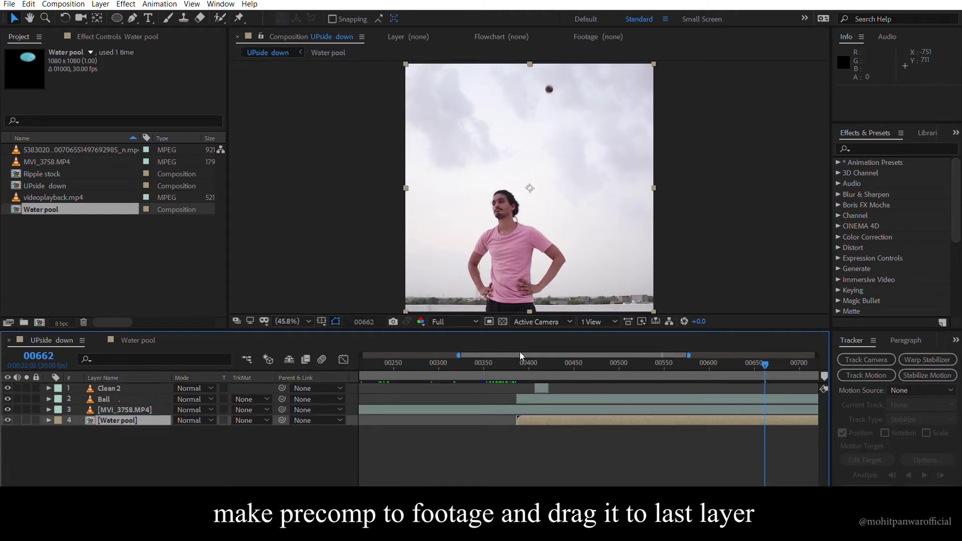
key(ctrl+alt+y)
text(Displacement map)
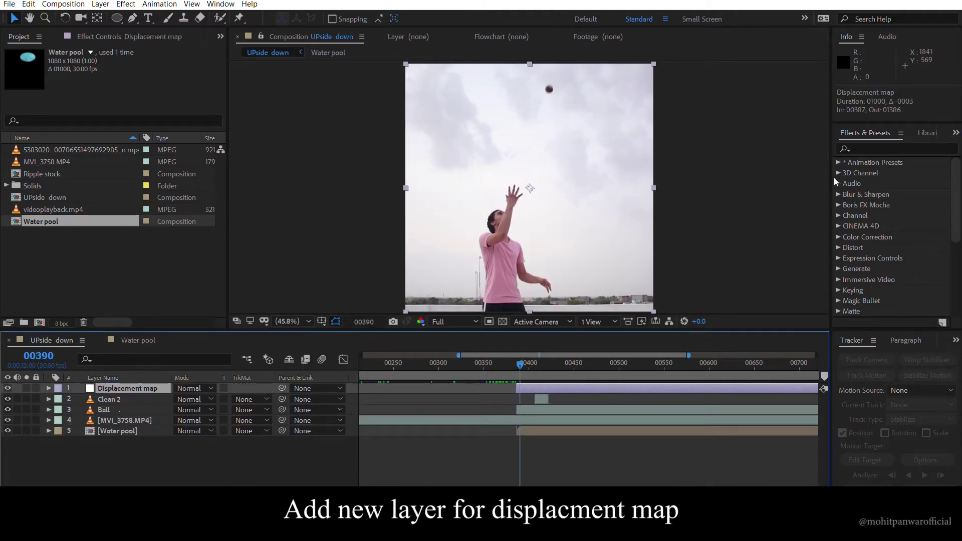
Step: Apply Displacement Map to the Displacement map layer and move it below Ball
click(892, 149)
text(displa)
double_click(897, 215)
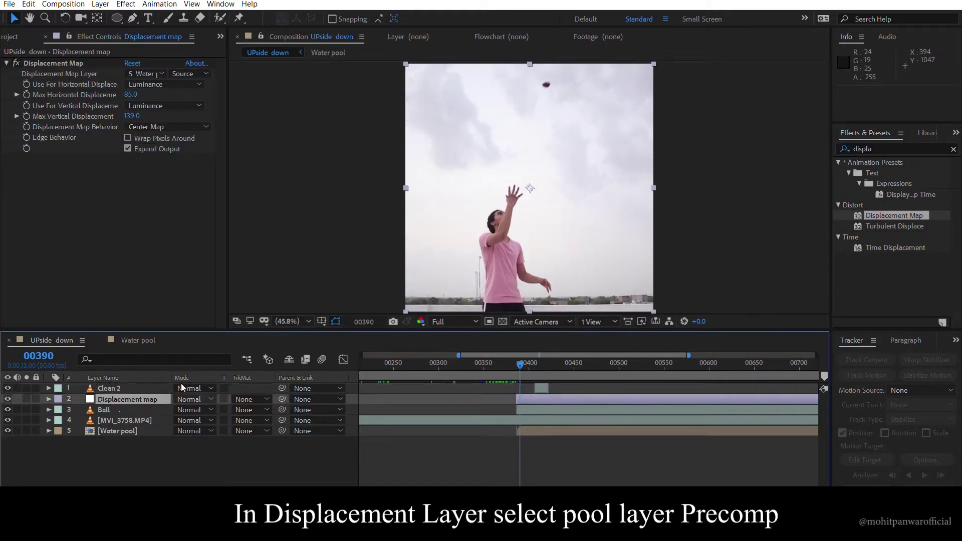
drag(119, 406, 119, 414)
key(space)
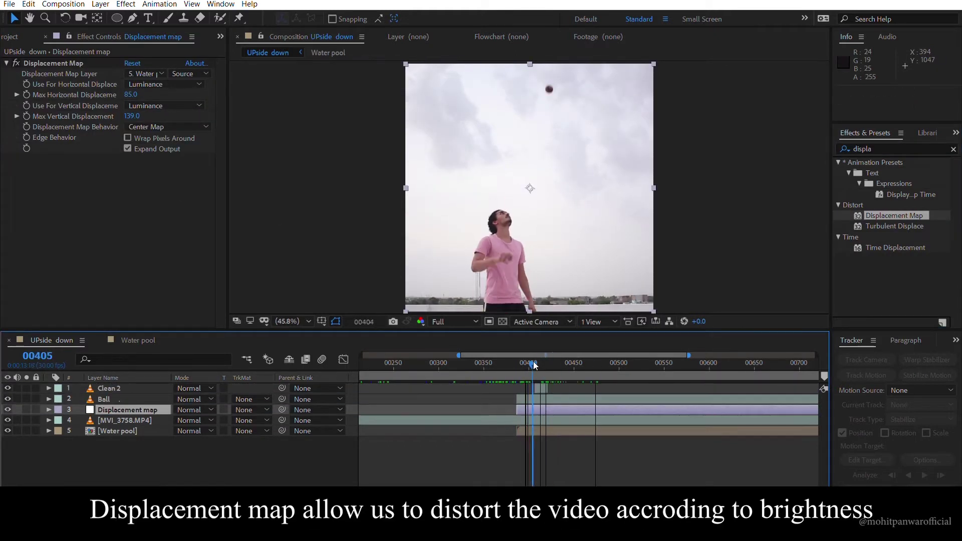
Step: Raise the Max Horizontal Displacement to 307 and review the distortion at frames 00413 and 00411
drag(131, 95, 157, 85)
click(541, 362)
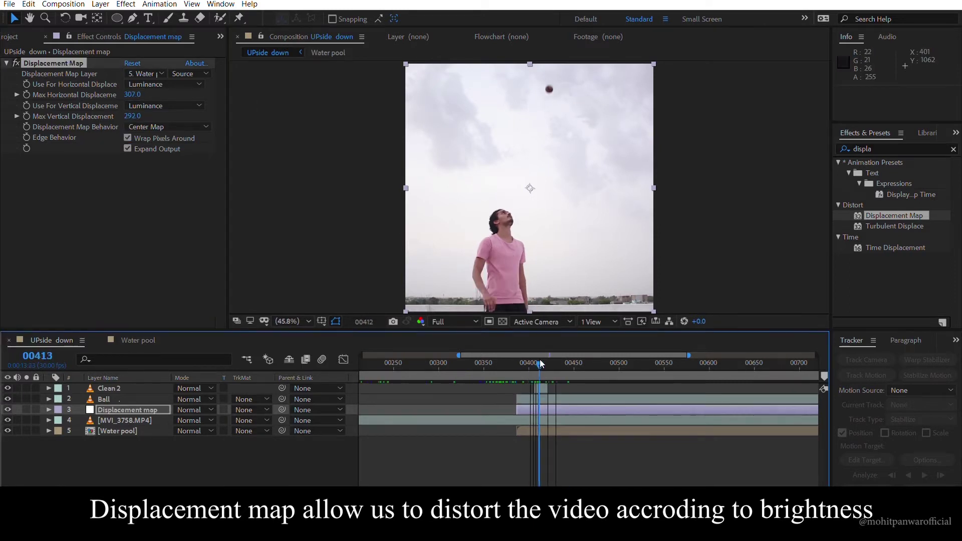
drag(538, 363, 539, 356)
click(537, 364)
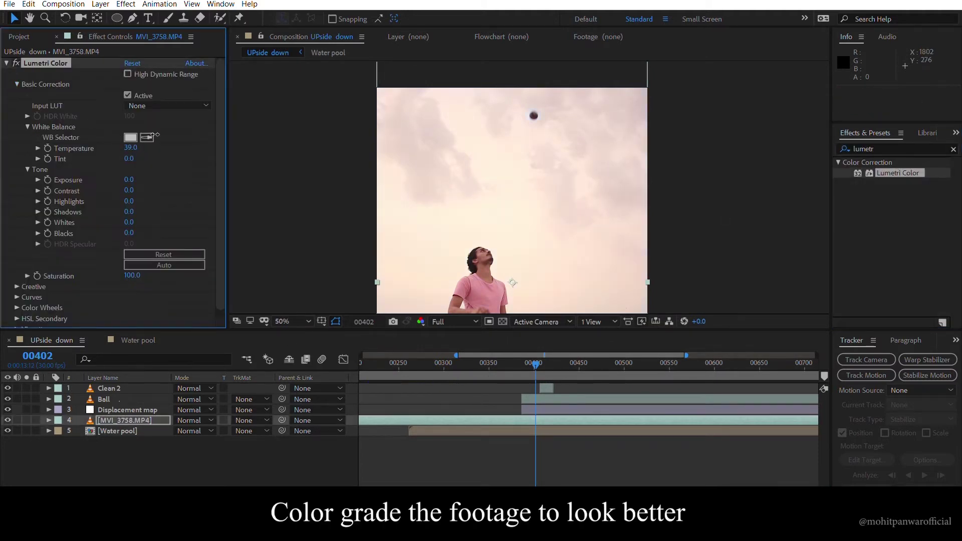
Step: Lower the Lumetri Highlights to -109, expand Curves, and review the graded ball shots
drag(129, 201, 110, 201)
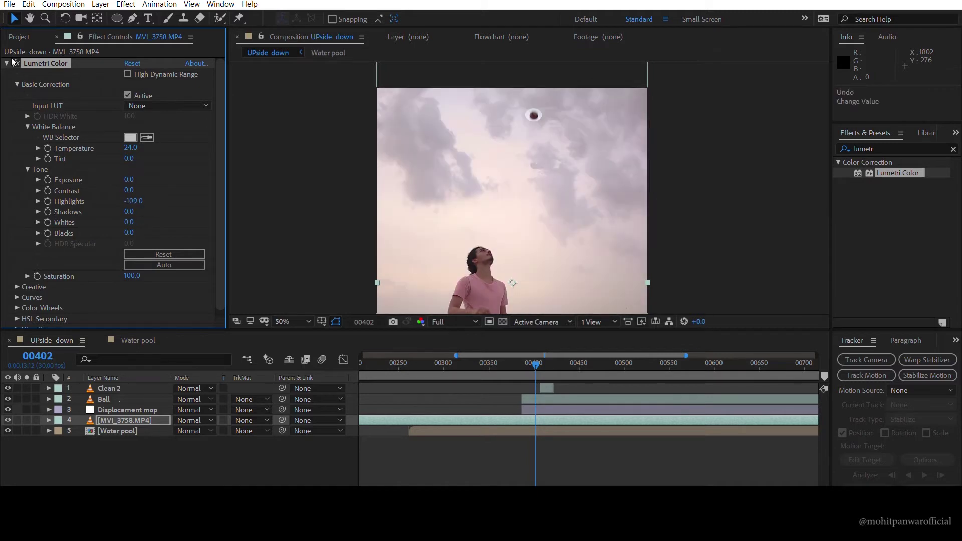
click(16, 297)
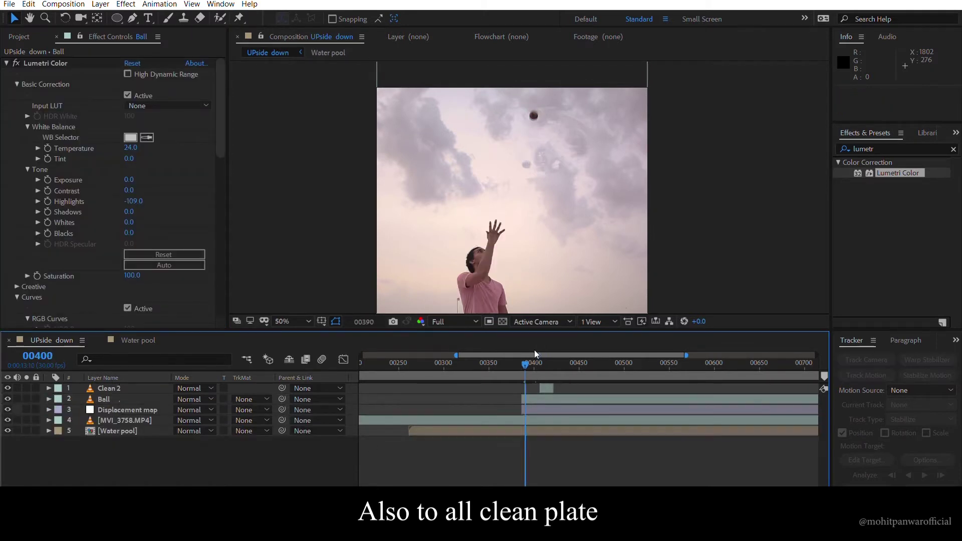
mouse_move(534, 350)
mouse_down()
mouse_move(549, 345)
mouse_move(521, 341)
mouse_up()
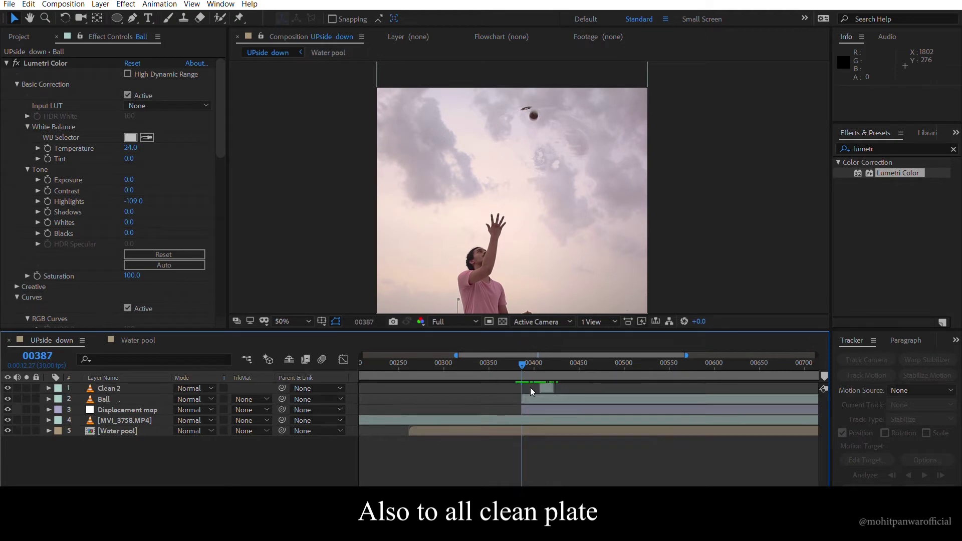
Step: Study the Water pool splash and locate the impact frames between 00387 and 00422
double_click(528, 428)
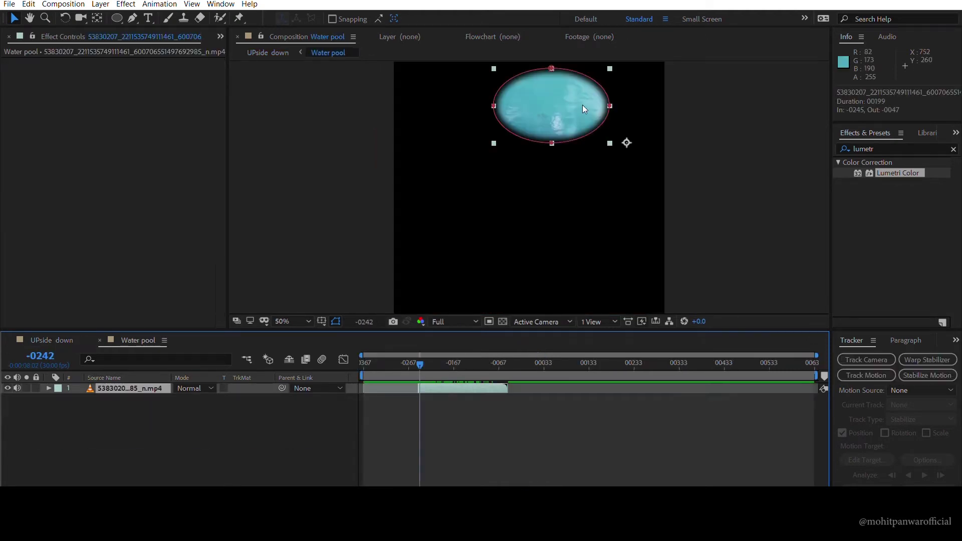
key(shift+comma)
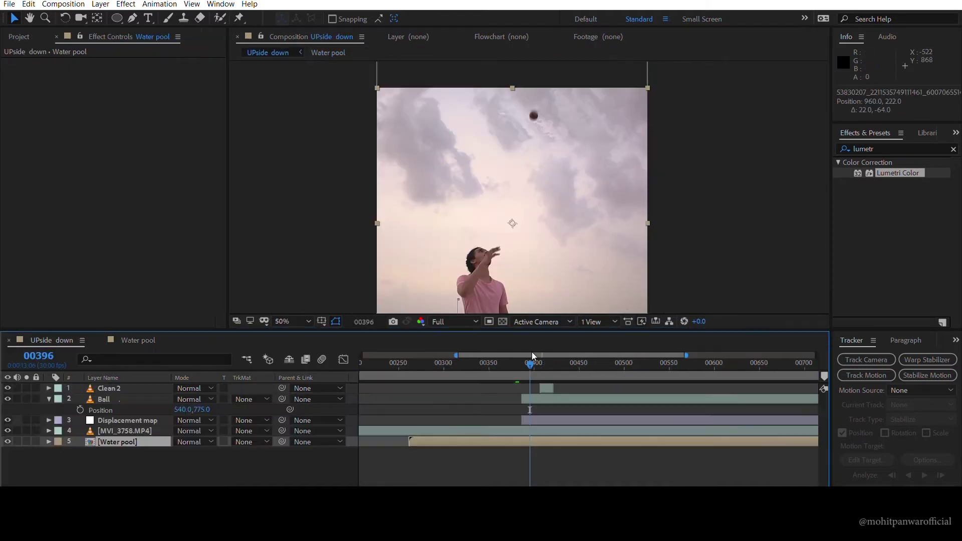
drag(532, 356, 495, 365)
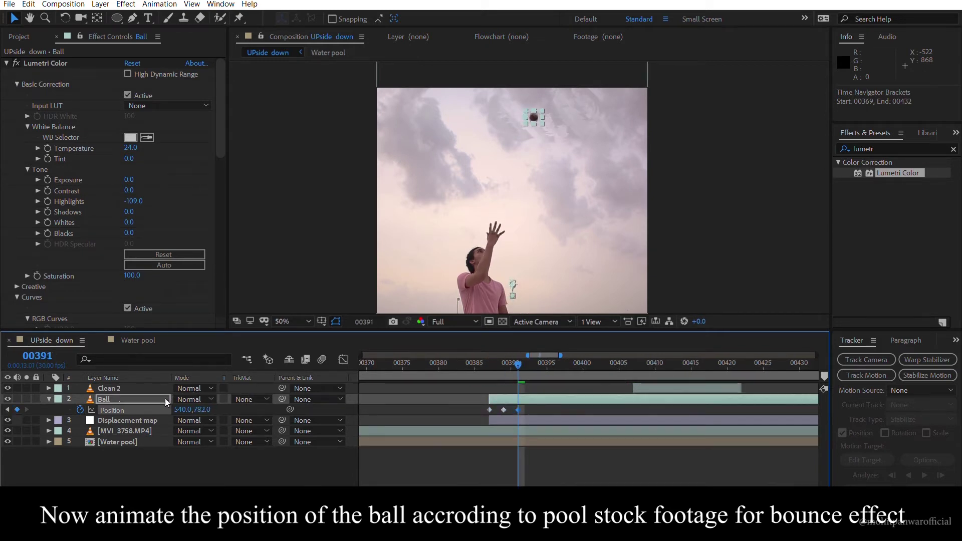
click(742, 358)
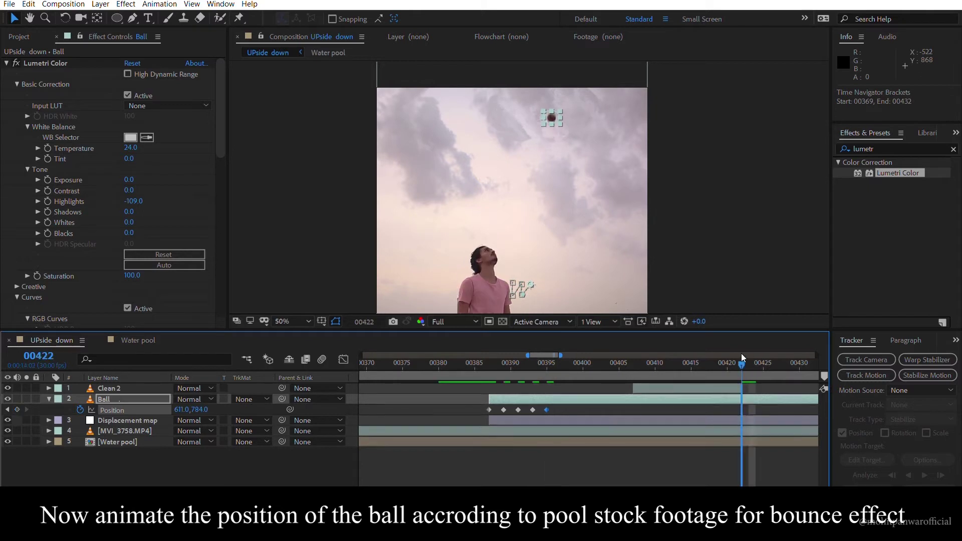
click(489, 371)
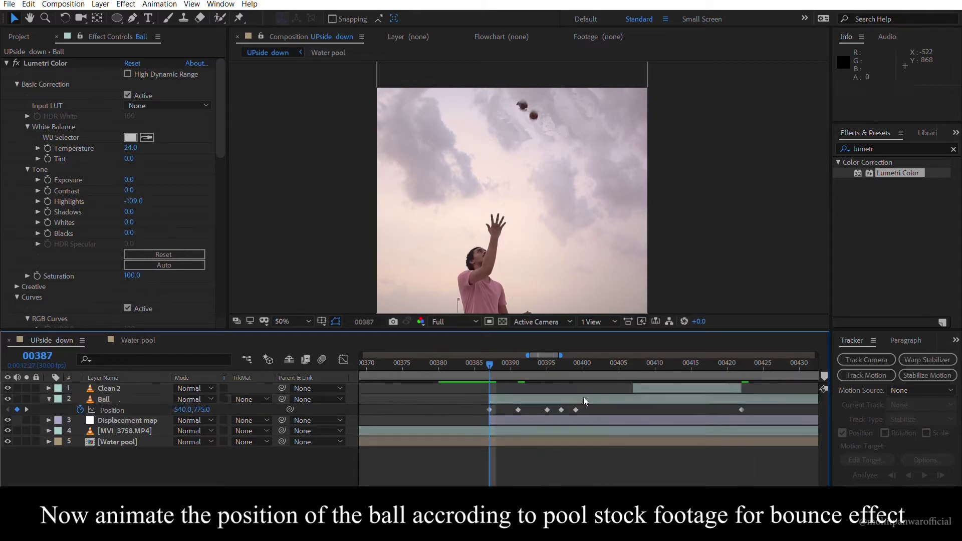
Step: Shift the Ball's four position keyframes later and ease them for a smoother bounce
drag(561, 410, 598, 410)
click(483, 363)
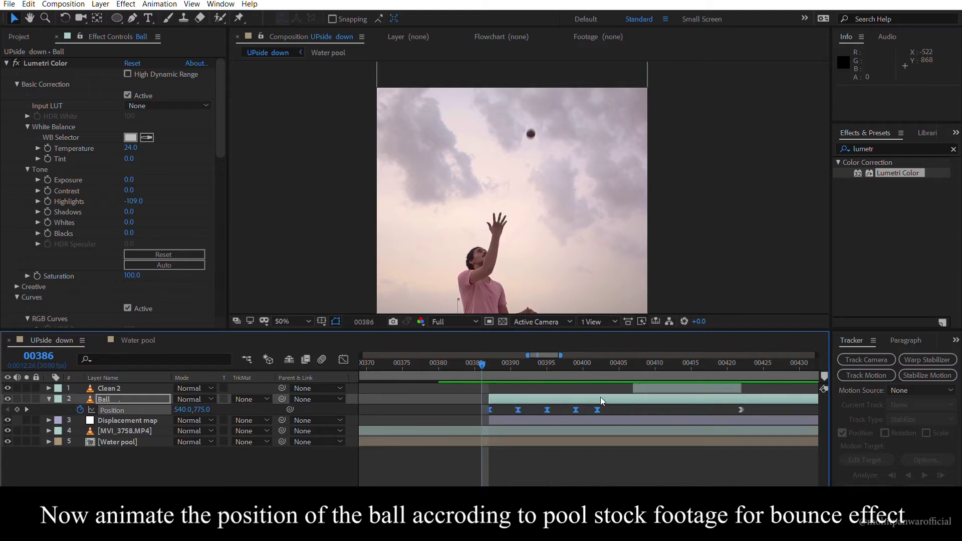
drag(518, 410, 533, 409)
key(F9)
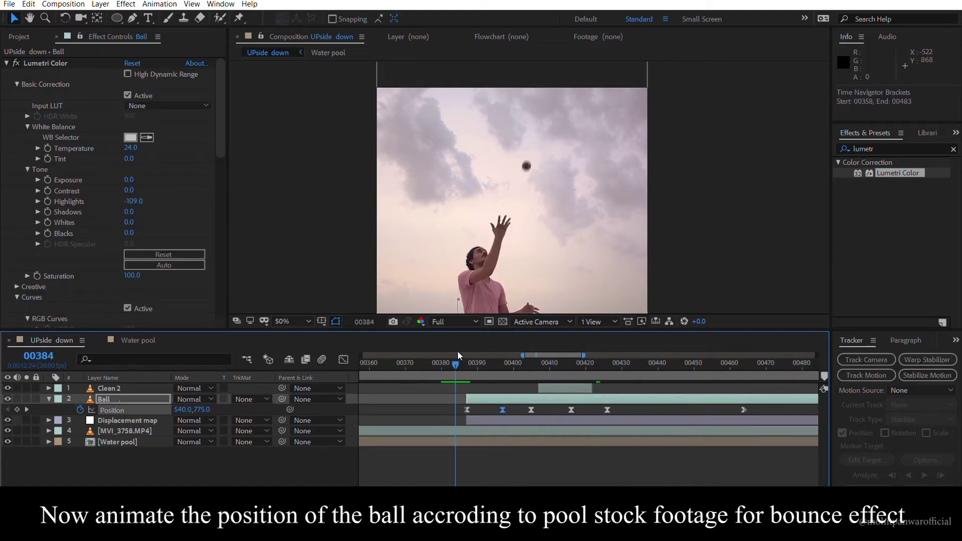
Step: Check the Ball mask feather, then retime its position keyframes toward frame 00530
key(f)
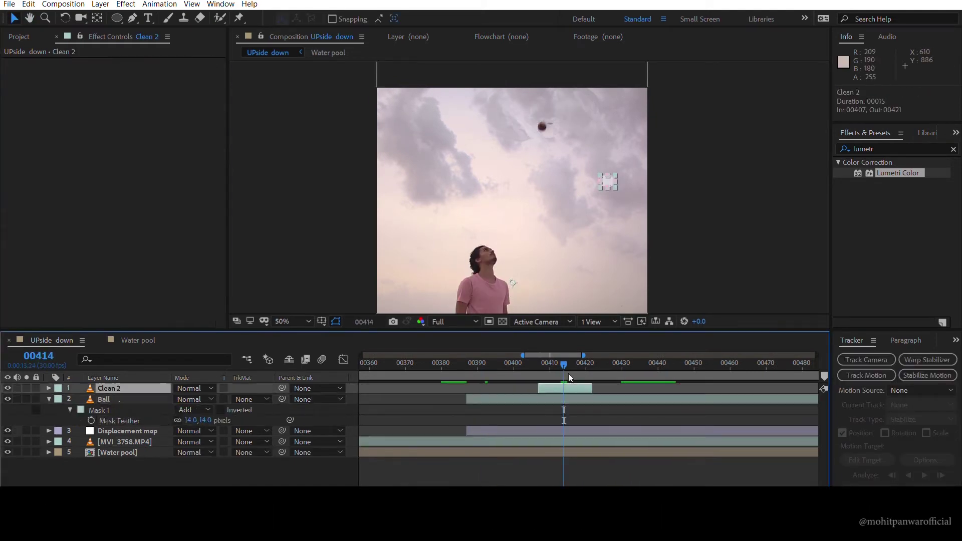
click(462, 356)
key(minus)
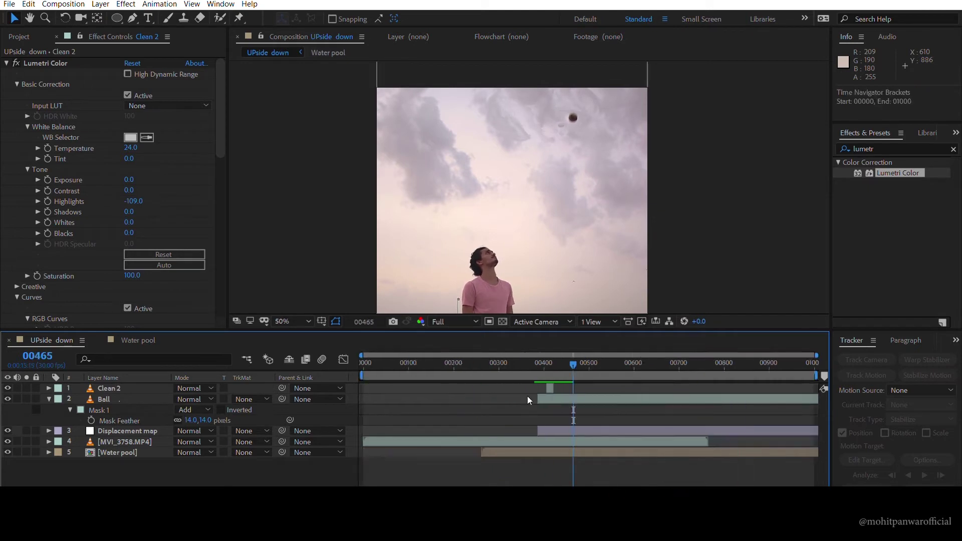
drag(548, 354, 678, 355)
click(606, 400)
key(u)
key(i)
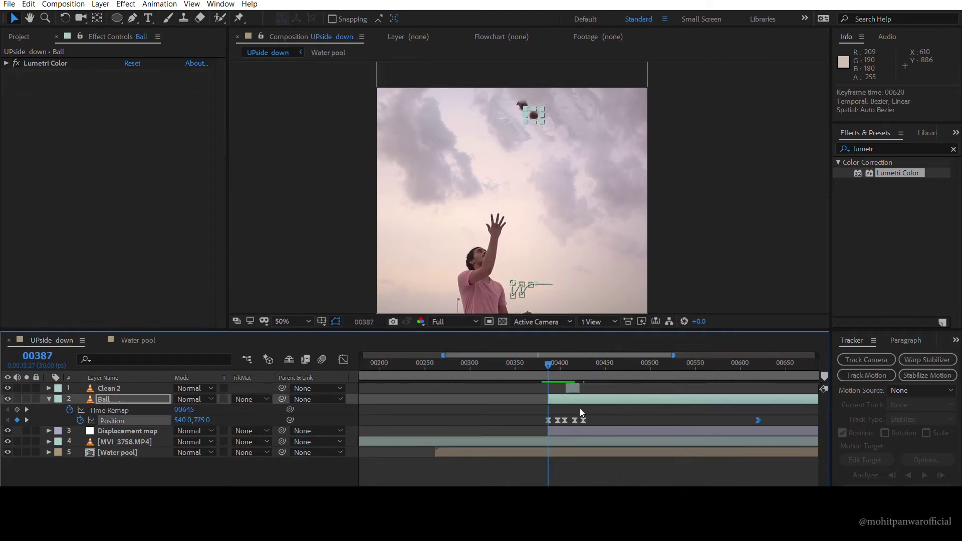
mouse_move(584, 356)
mouse_down()
mouse_move(733, 353)
mouse_move(626, 355)
mouse_up()
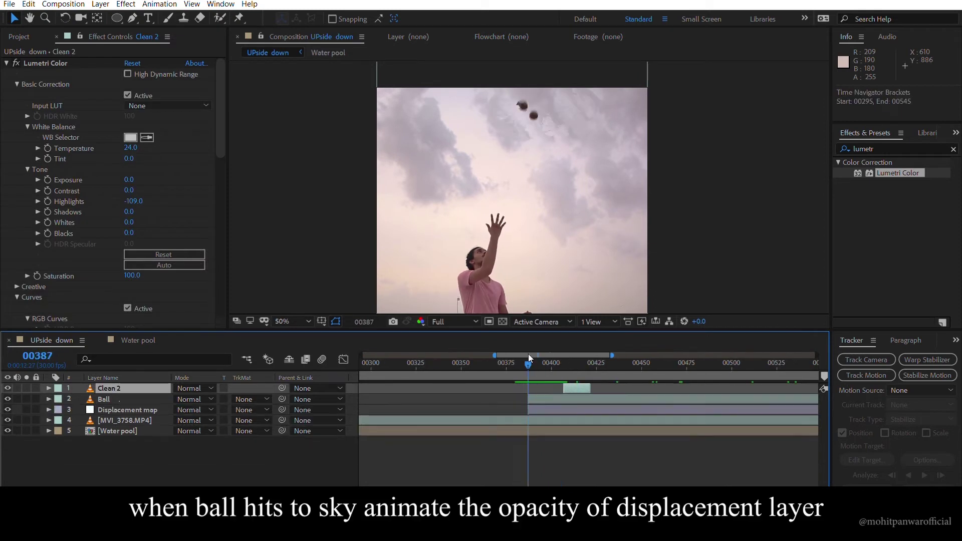
Step: Keyframe the Displacement map opacity around frame 00387, lowering it a few frames after impact
key(semicolon)
click(528, 409)
key(t)
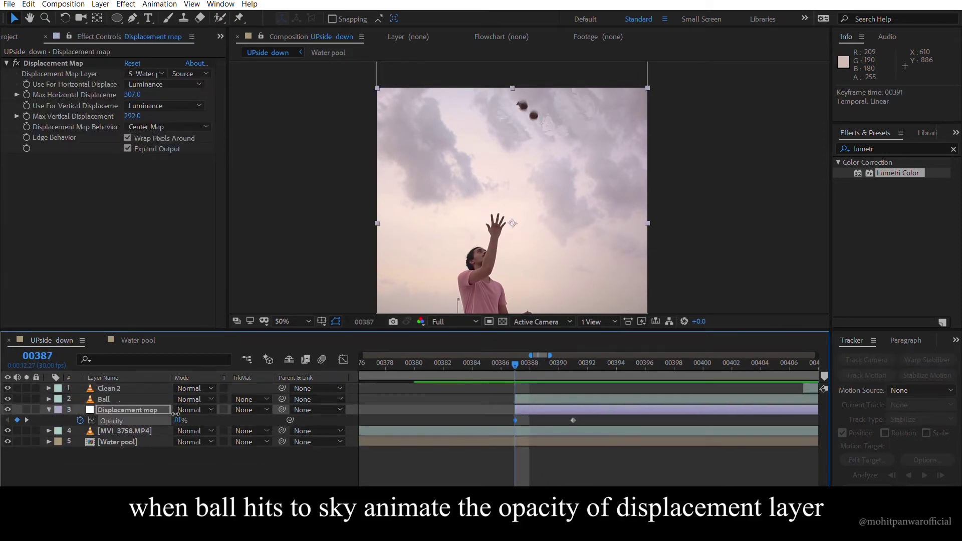
key(minus)
key(minus)
click(494, 361)
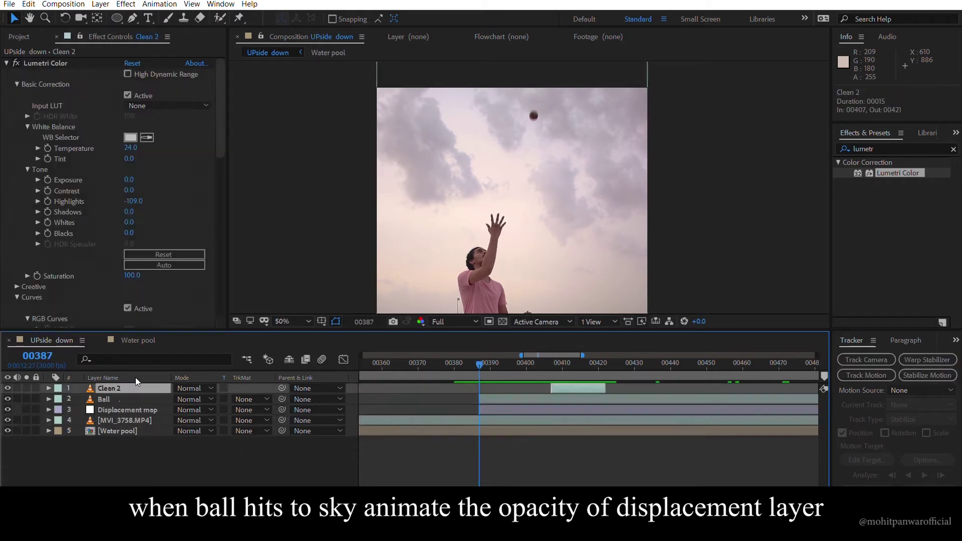
key(Page_Up)
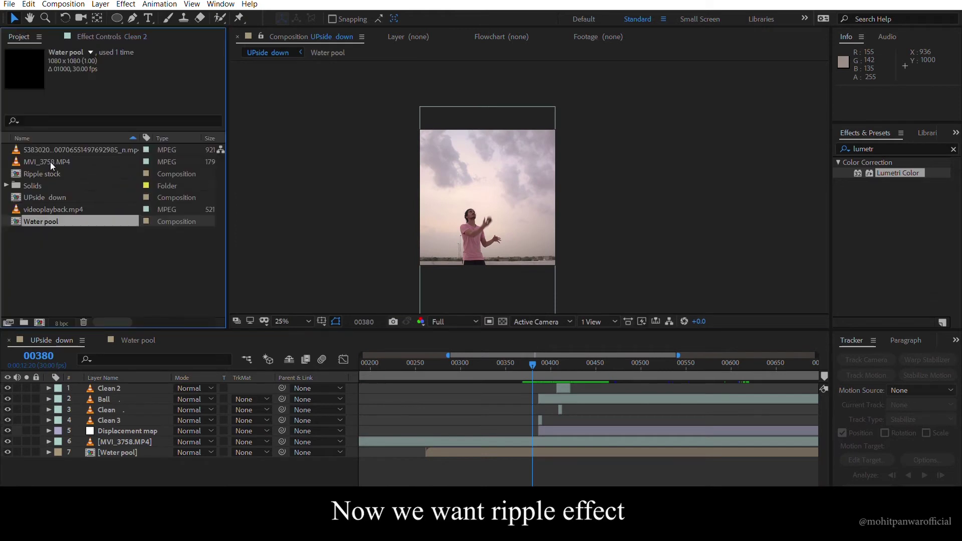
Step: Add Ripple stock at 00385 below all layers and duplicate Displacement map as Displacement map 2
drag(51, 173, 537, 389)
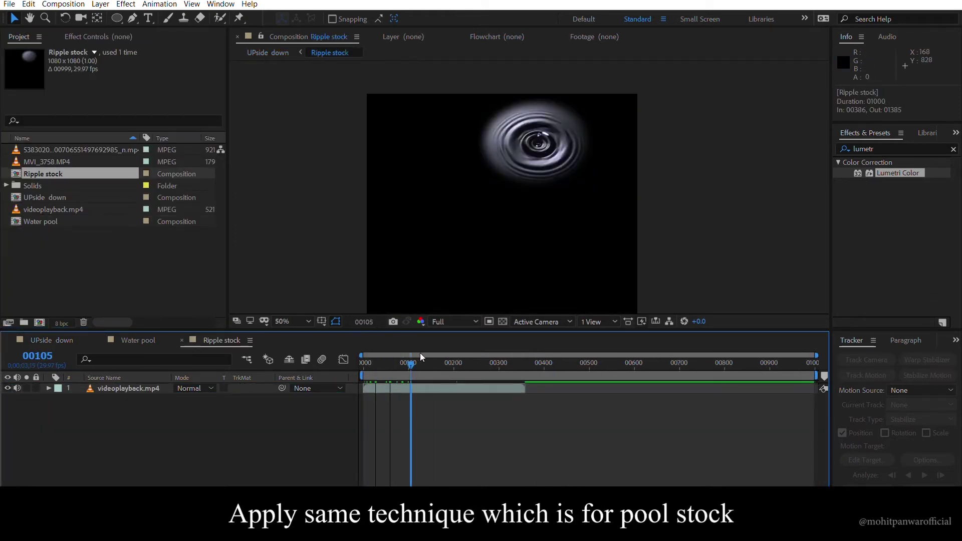
drag(420, 353, 486, 362)
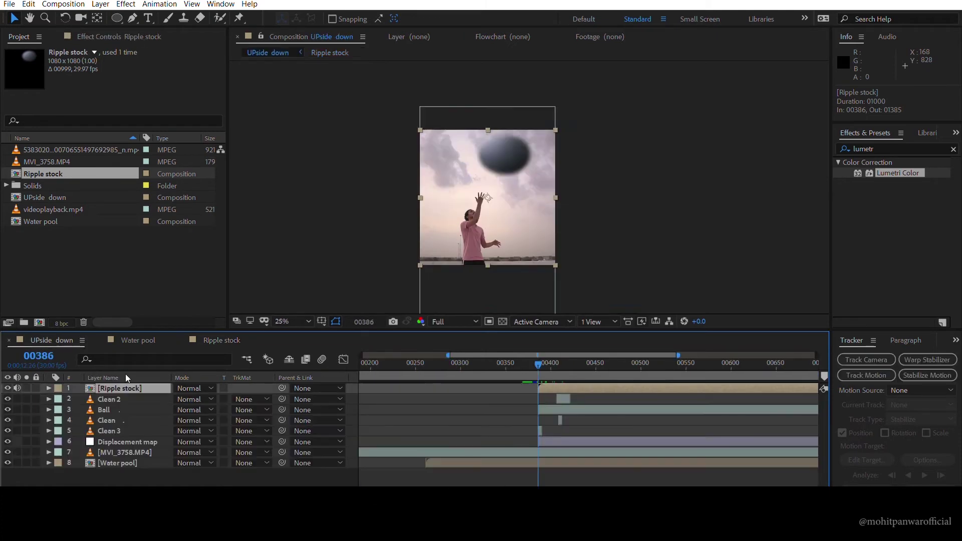
drag(115, 389, 132, 461)
click(120, 431)
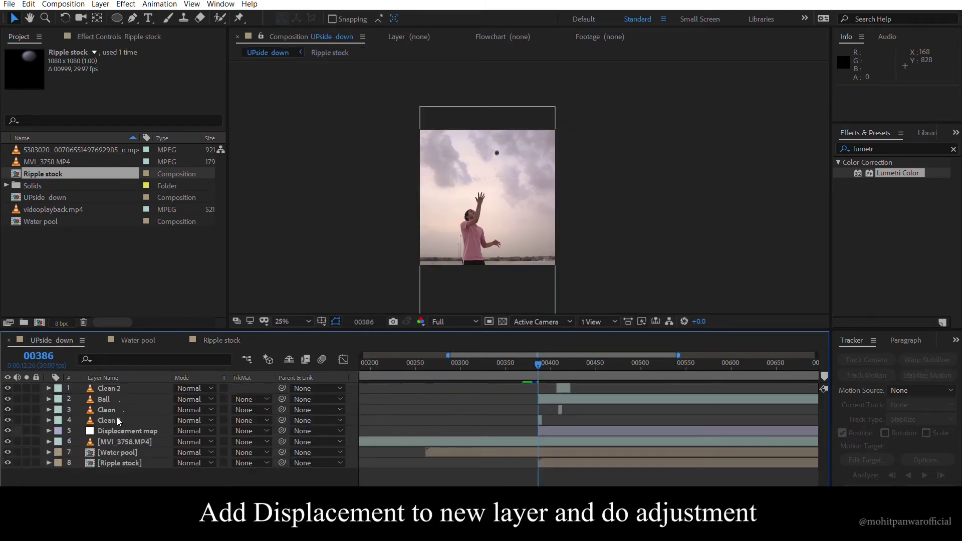
key(ctrl+d)
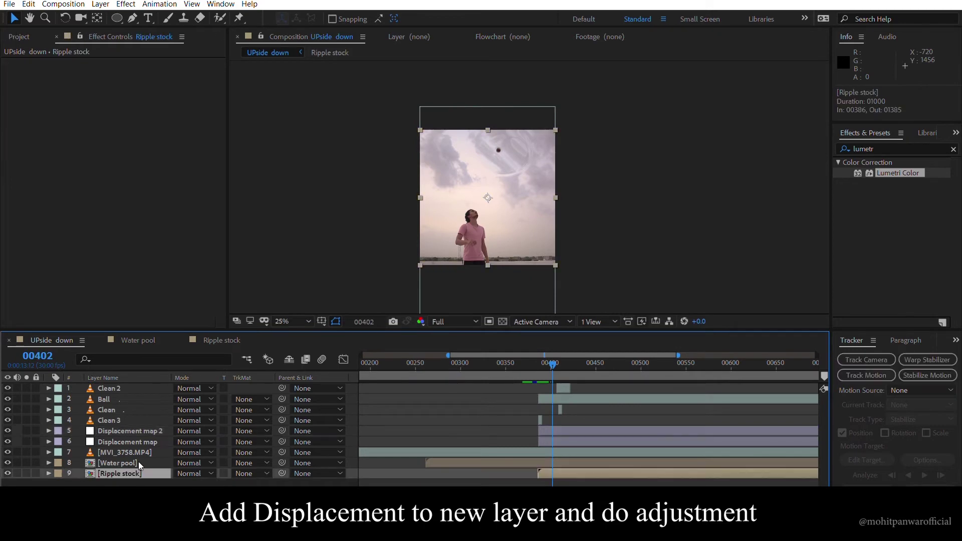
double_click(120, 473)
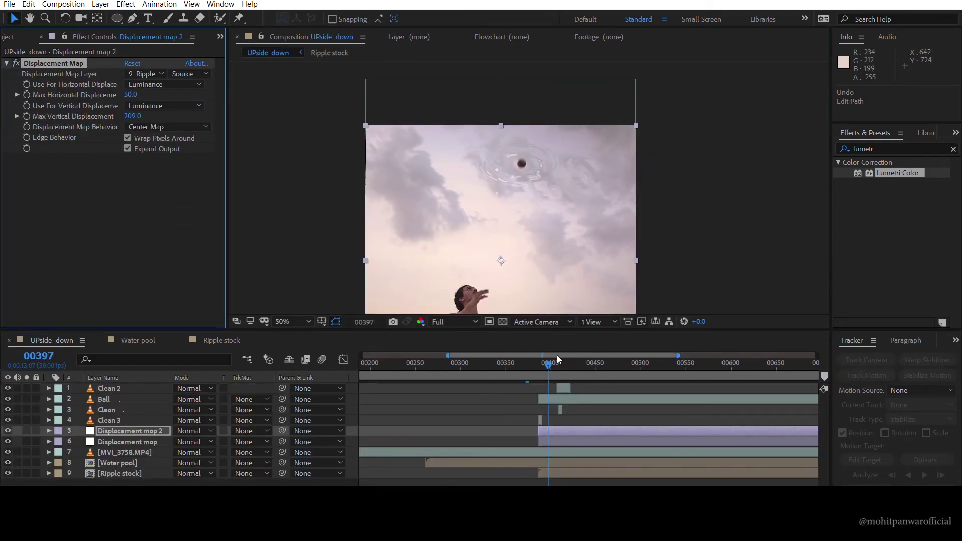
Step: Preview the ripples, select Clean 3, and return to frame 00389
click(546, 361)
key(space)
key(space)
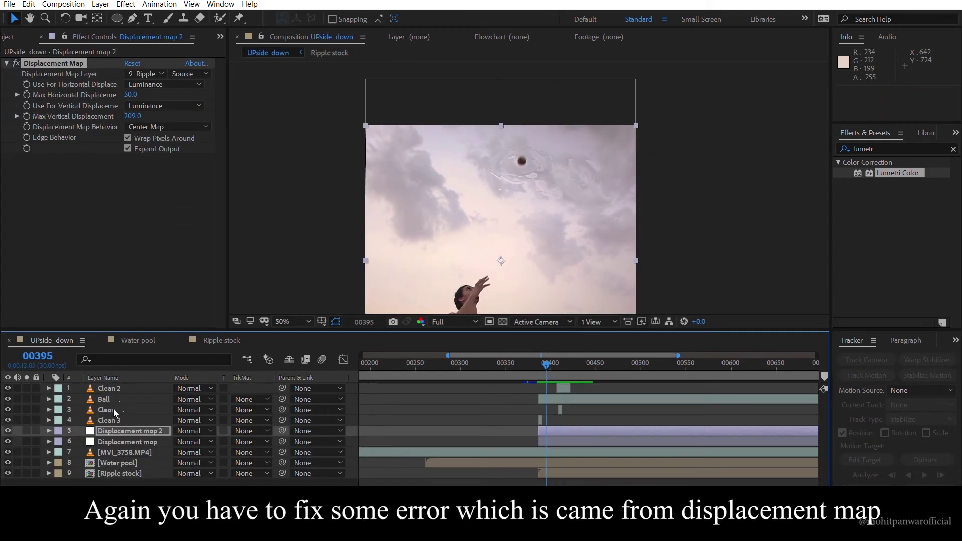
click(89, 420)
click(537, 358)
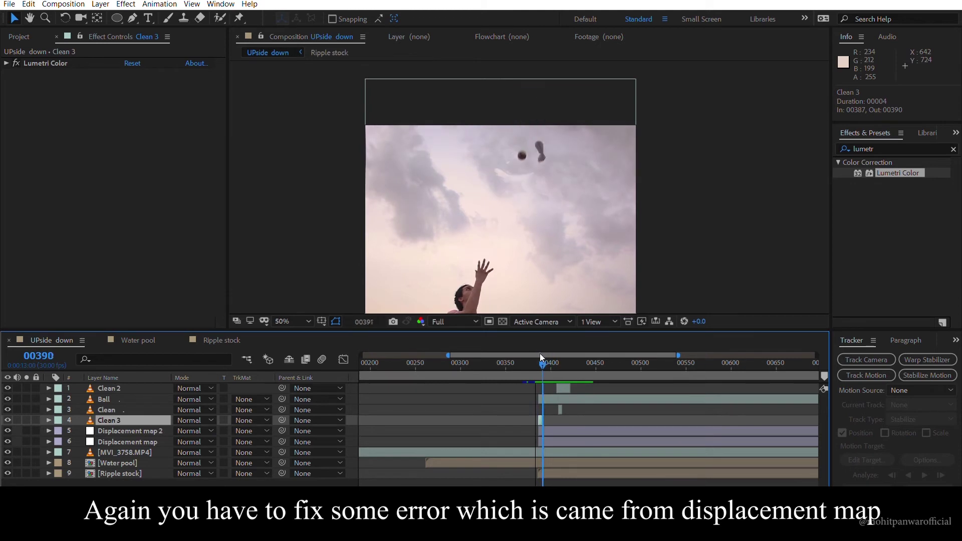
scroll(541, 357, up, 5)
drag(561, 356, 533, 356)
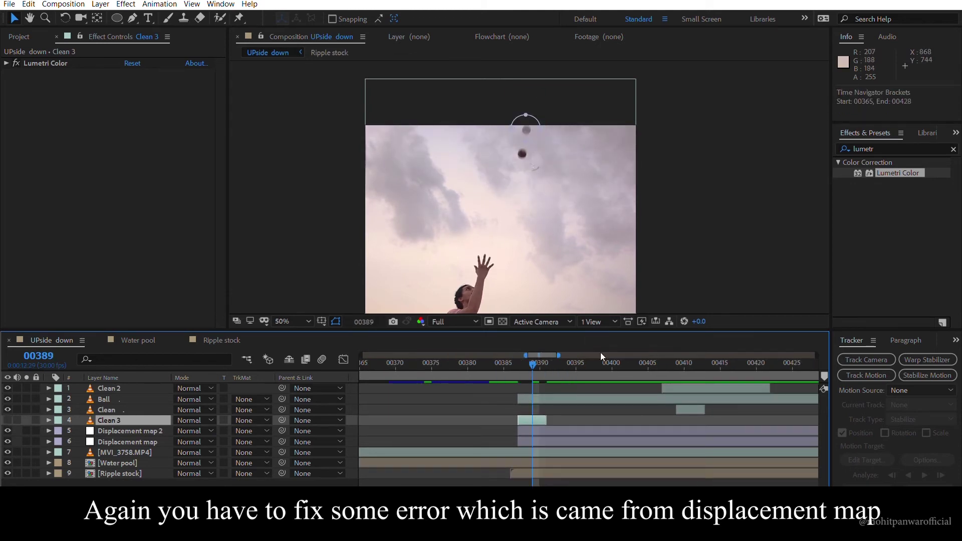
Step: Duplicate Clean 3 as Clean 4, keyframe its mask above the ball, and trim the layer
key(ctrl+d)
key(m)
key(Page_Down)
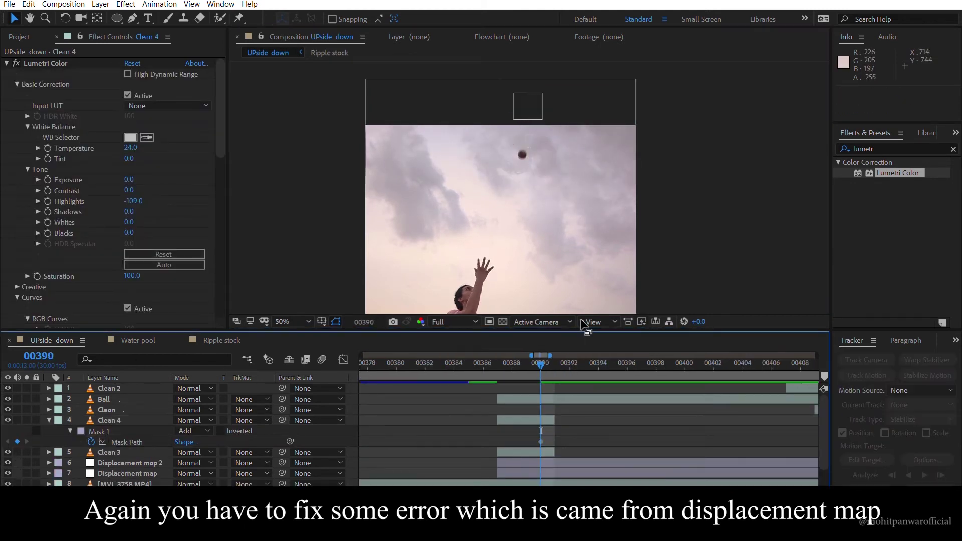
drag(544, 158, 564, 111)
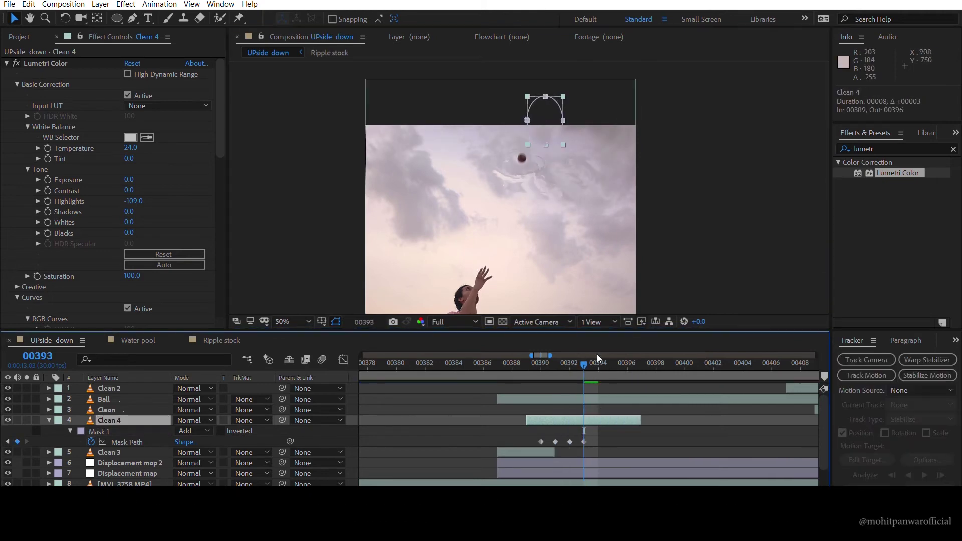
key(Page_Down)
key(Page_Down)
key(Page_Down)
key(space)
key(m)
key(m)
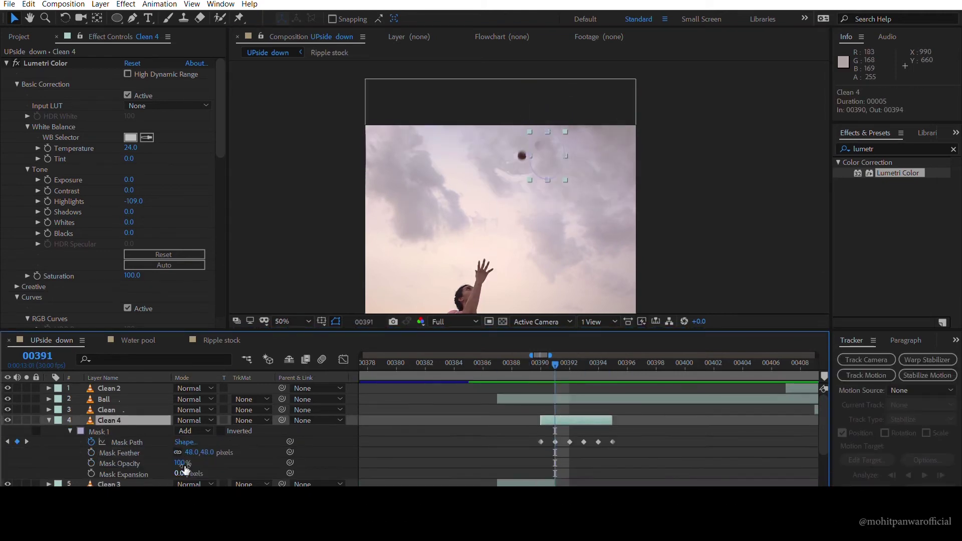
key(minus)
key(minus)
Step: Duplicate the Clean 2 patch into a new Clean 5 layer and reveal its mask settings
key(m)
click(558, 388)
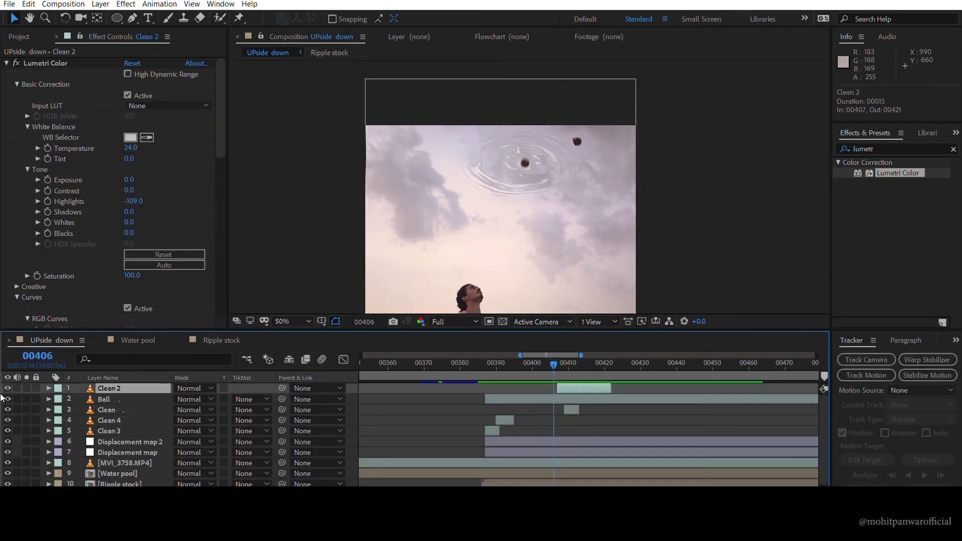
key(ctrl+d)
key(m)
key(m)
scroll(589, 145, up, 3)
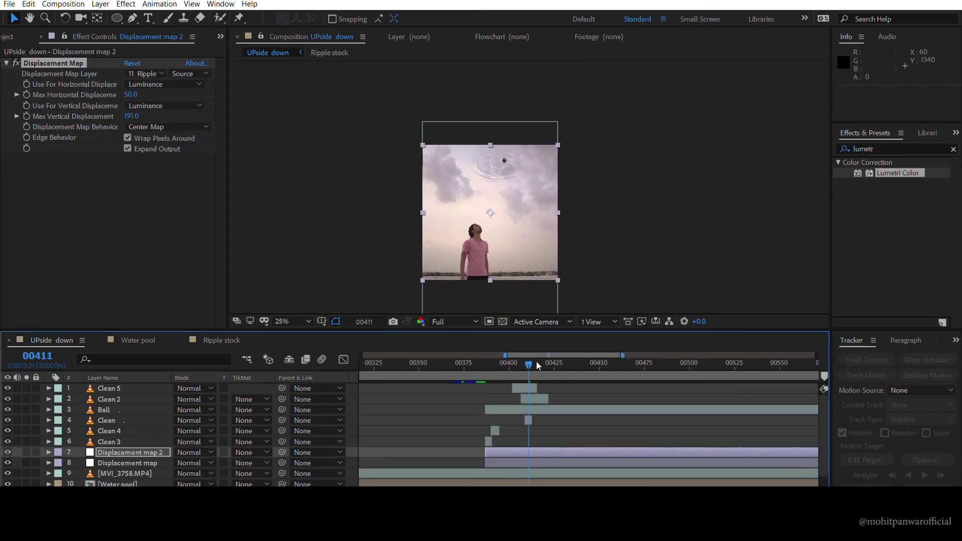
Step: At frame 00392, duplicate Ball as Reflection and edit its Y position at the next keyframe
drag(537, 365, 495, 357)
key(u)
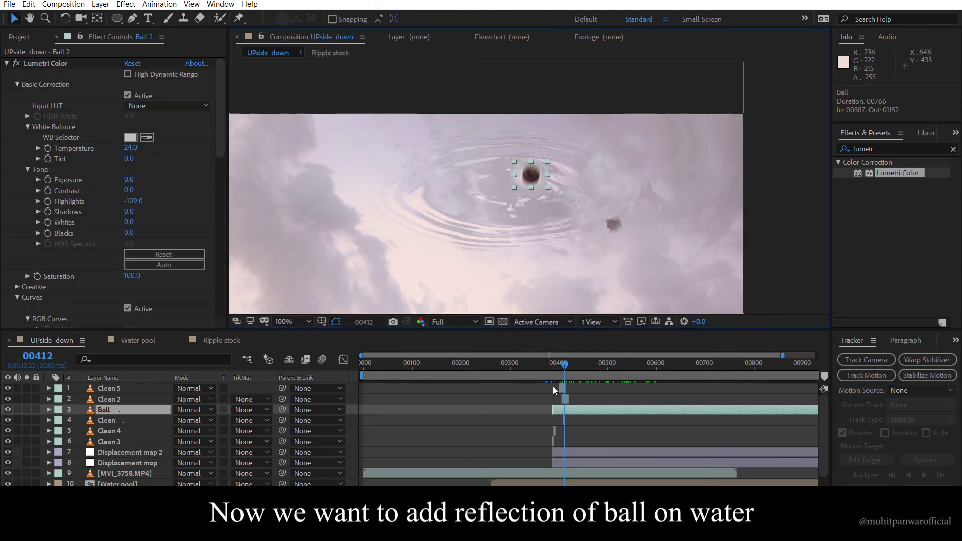
key(ctrl+d)
key(equal)
key(equal)
key(Return)
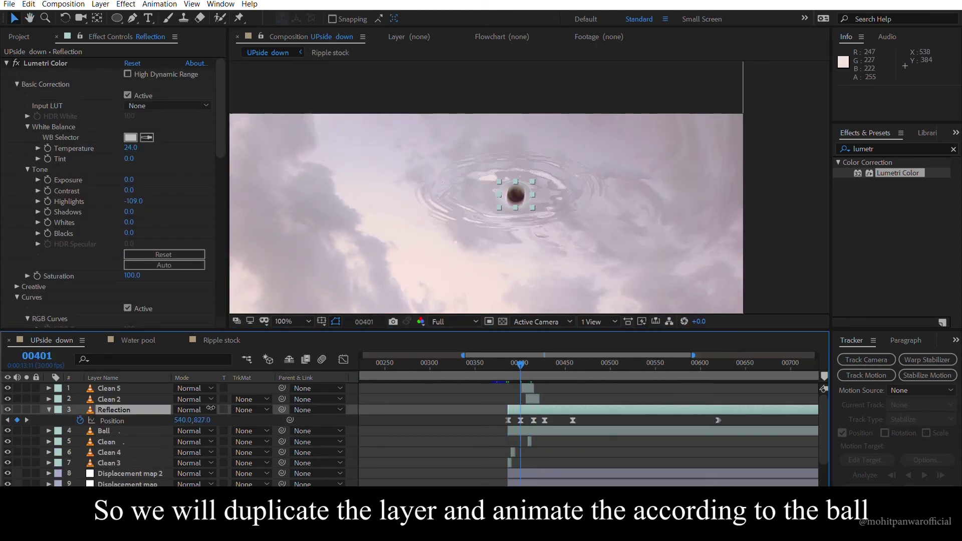
key(k)
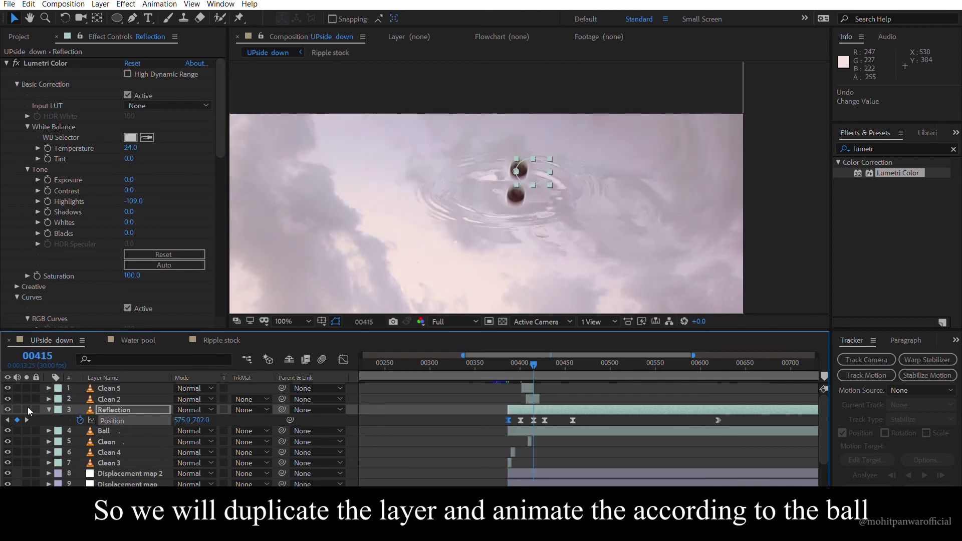
click(202, 419)
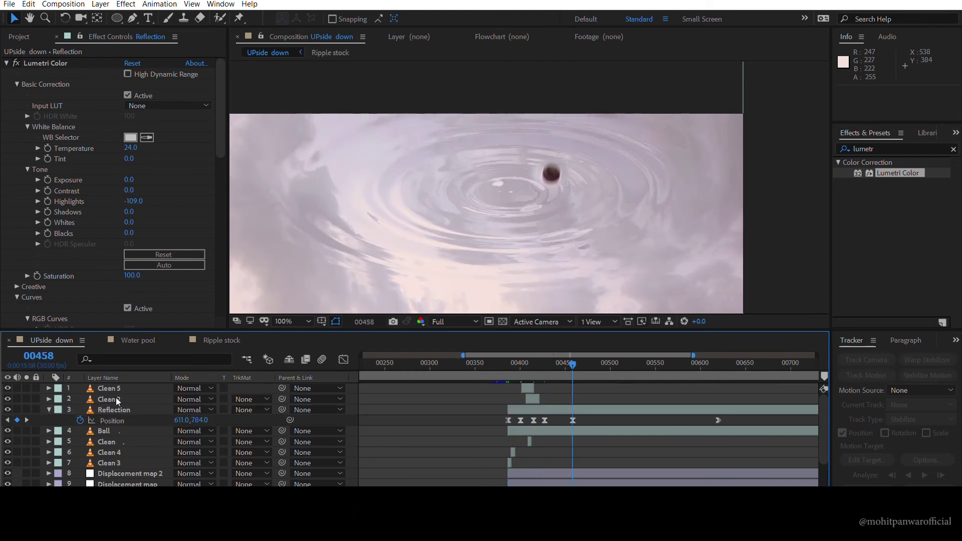